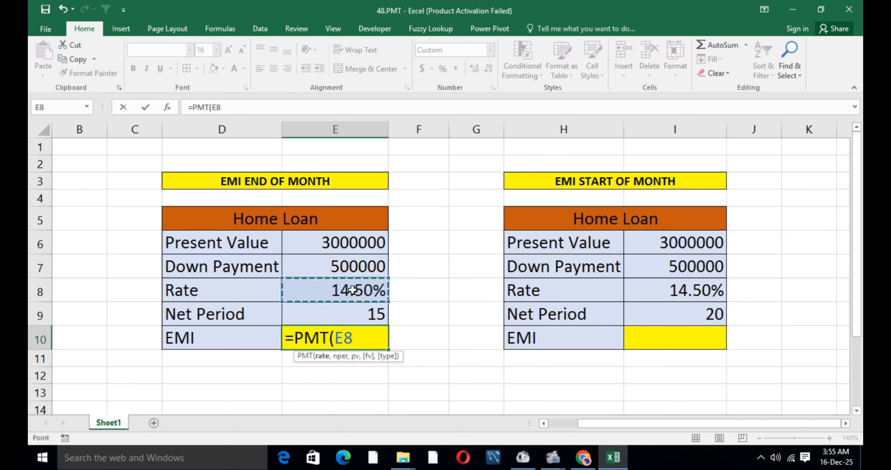
- Complete the end-of-month EMI formula in E10 as =PMT(E8/12,E9*12,E6-E7)
text(/12,)
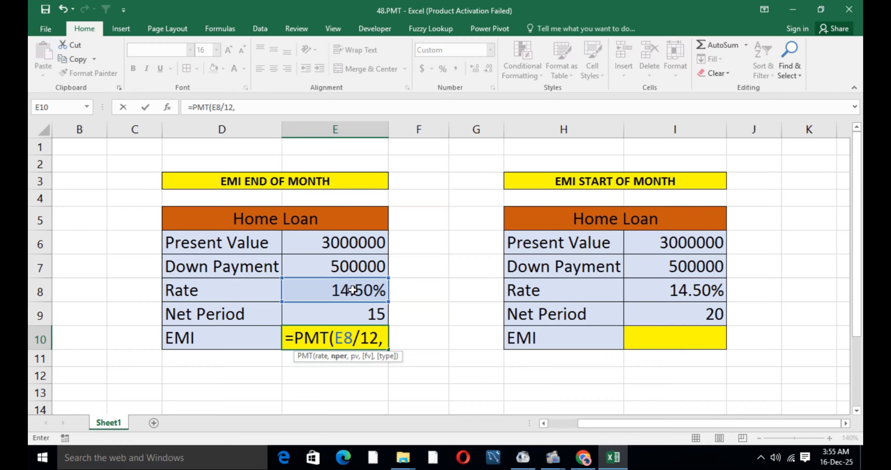
click(345, 313)
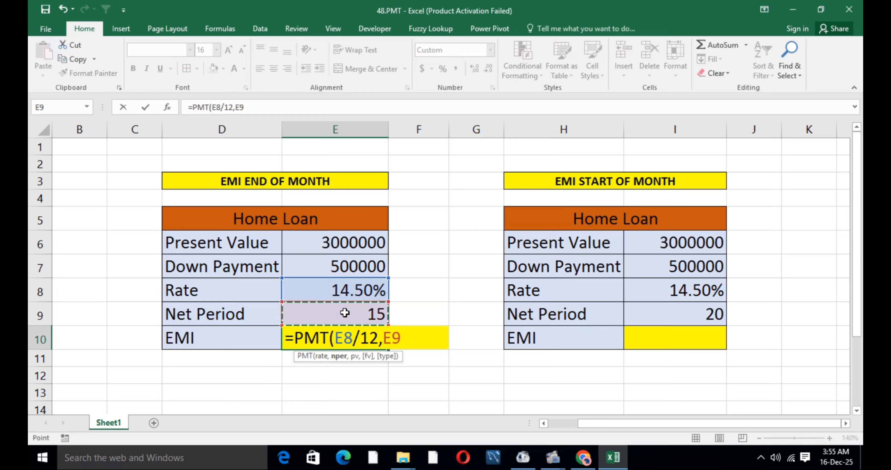
text(*)
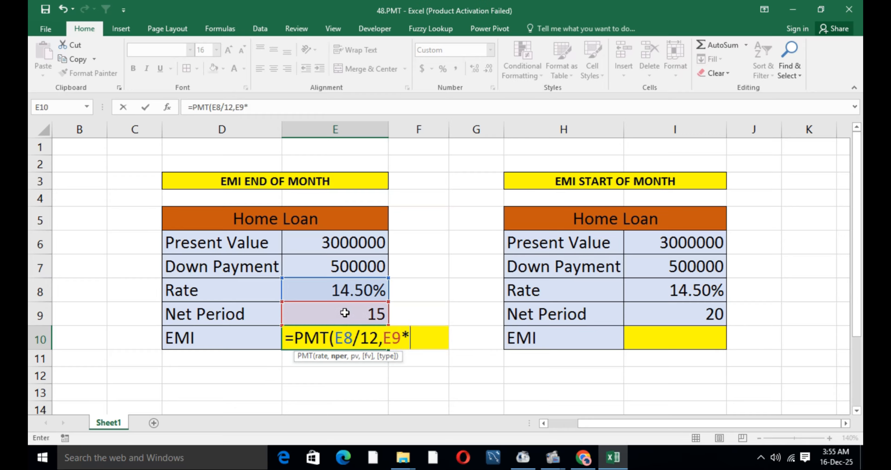
text(12,)
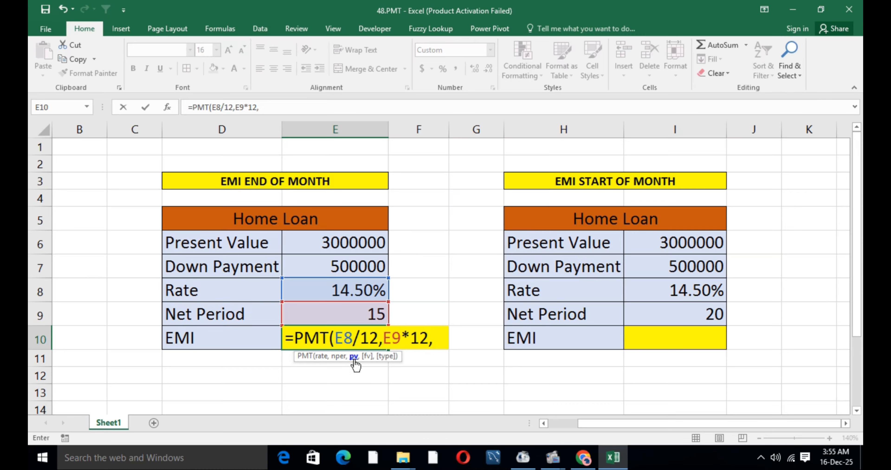
click(361, 249)
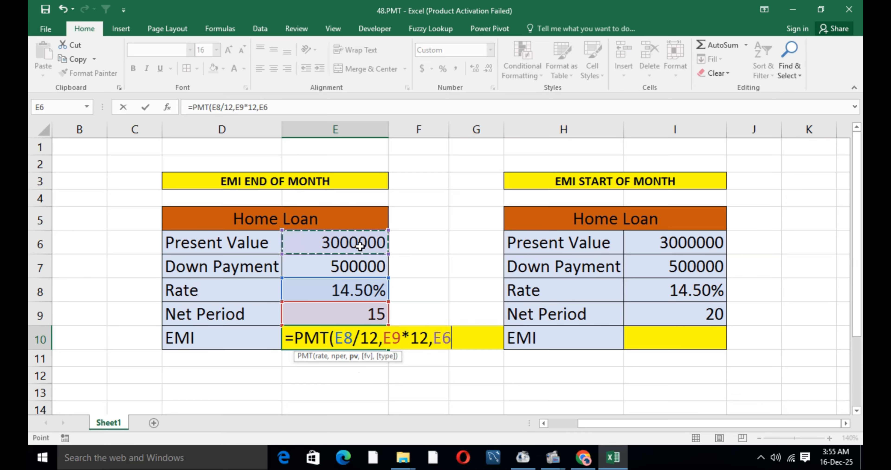
text(-)
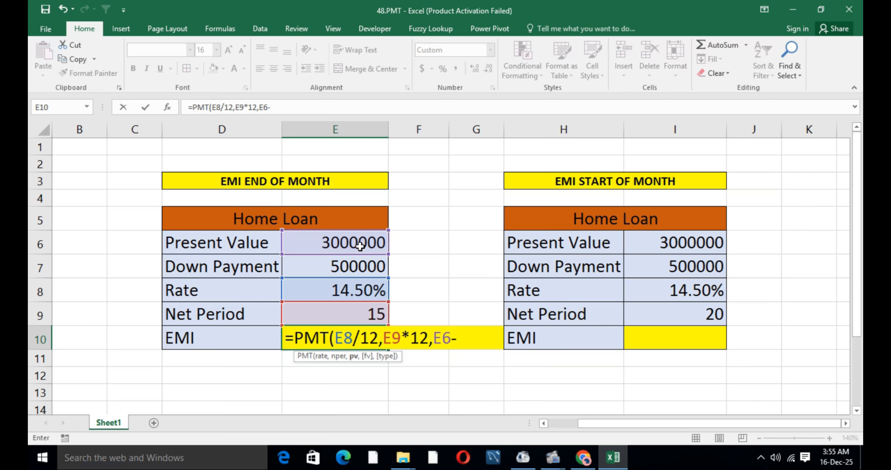
click(356, 264)
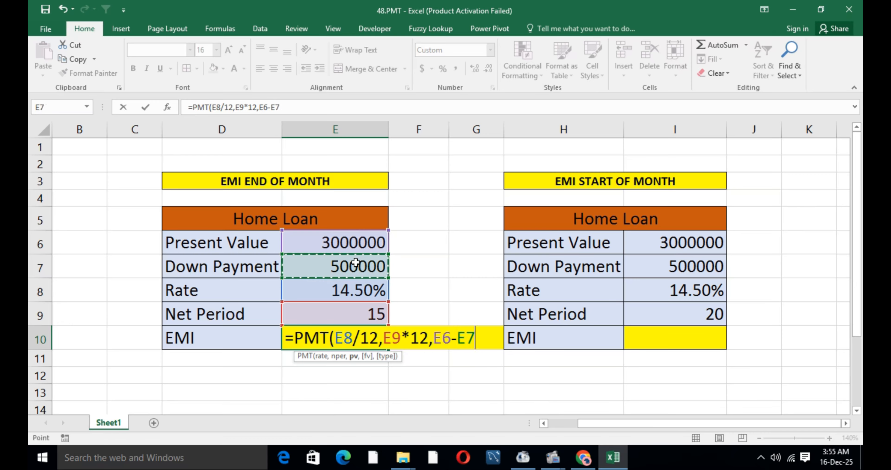
text())
key(Return)
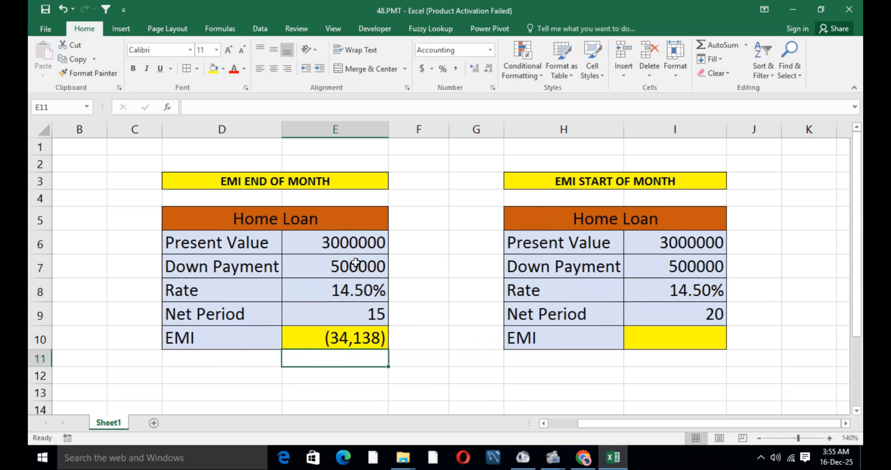
click(349, 339)
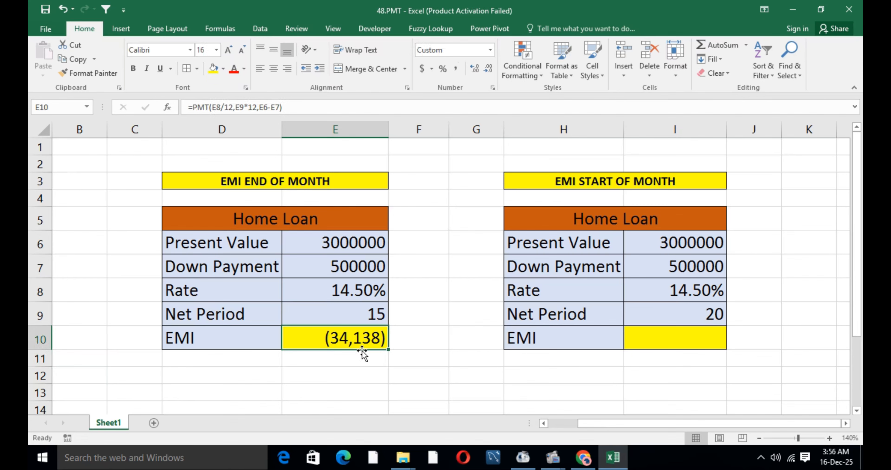
- Begin a PMT formula in I10 with I8/12 as the rate and I9*12 as the number of periods
click(691, 343)
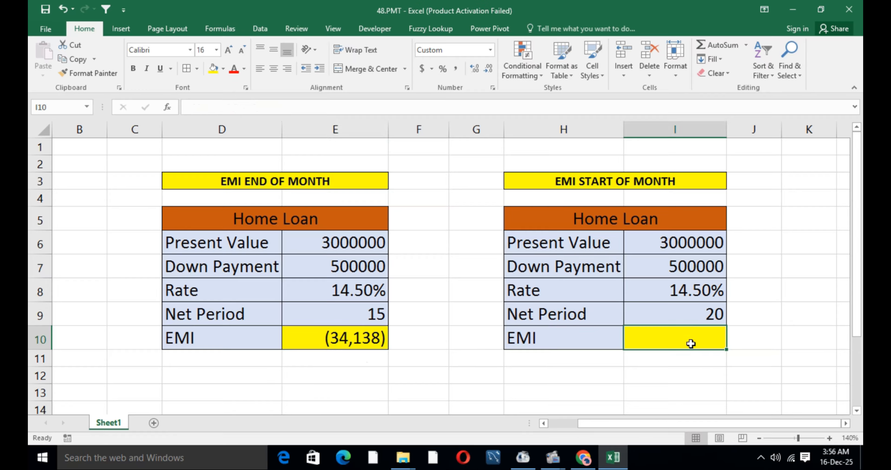
text(=p)
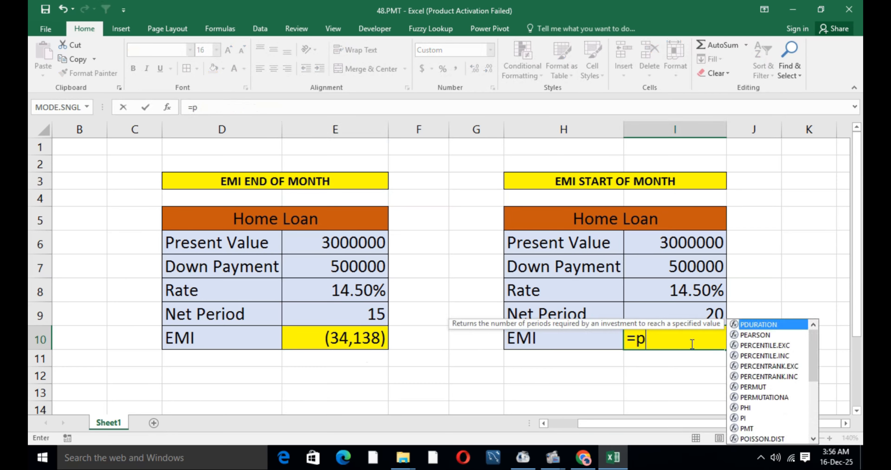
text(mt)
key(Tab)
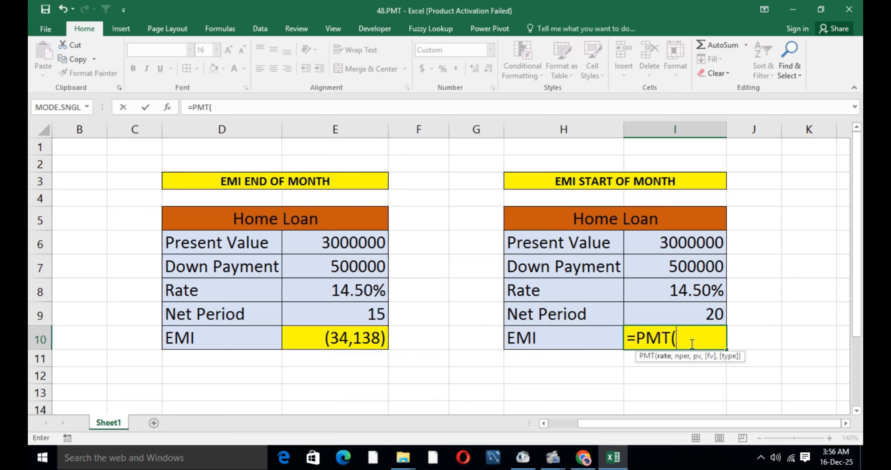
click(694, 291)
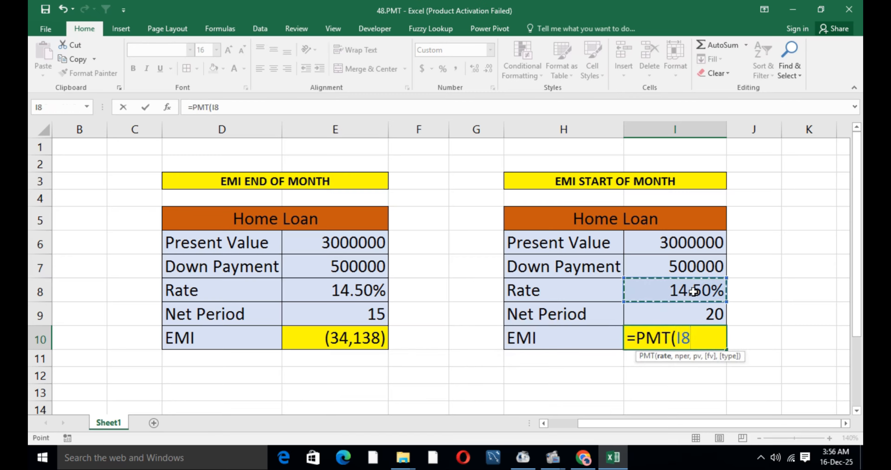
text(/12,)
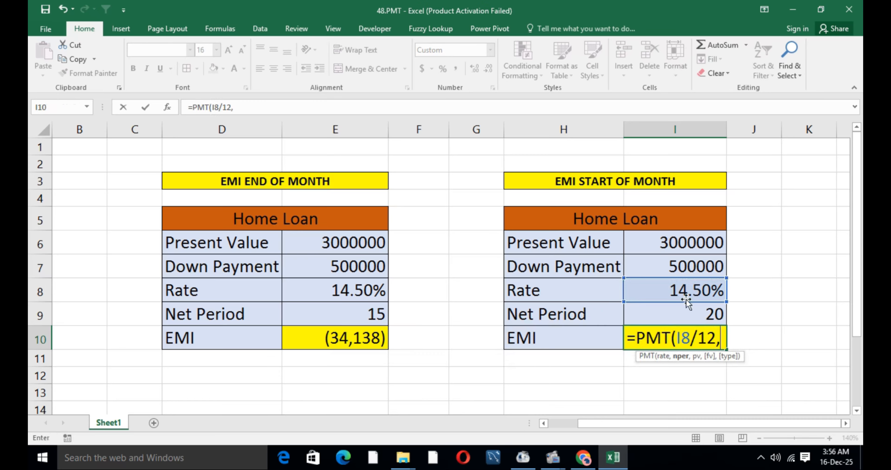
click(680, 316)
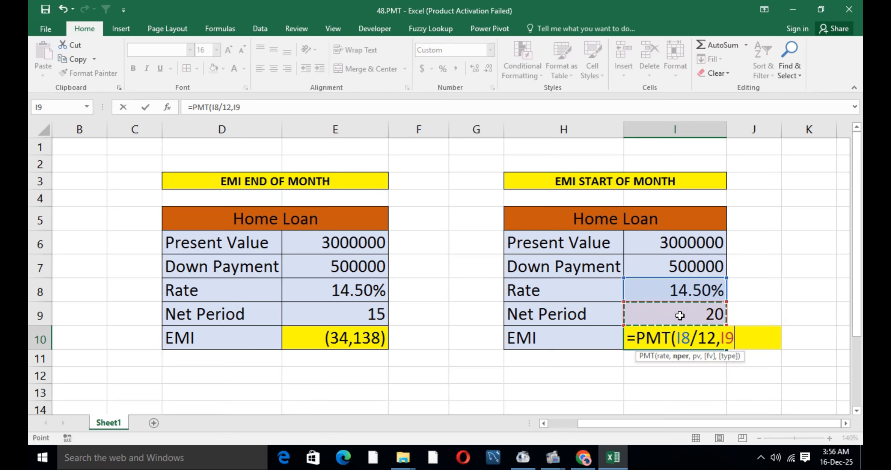
text(*)
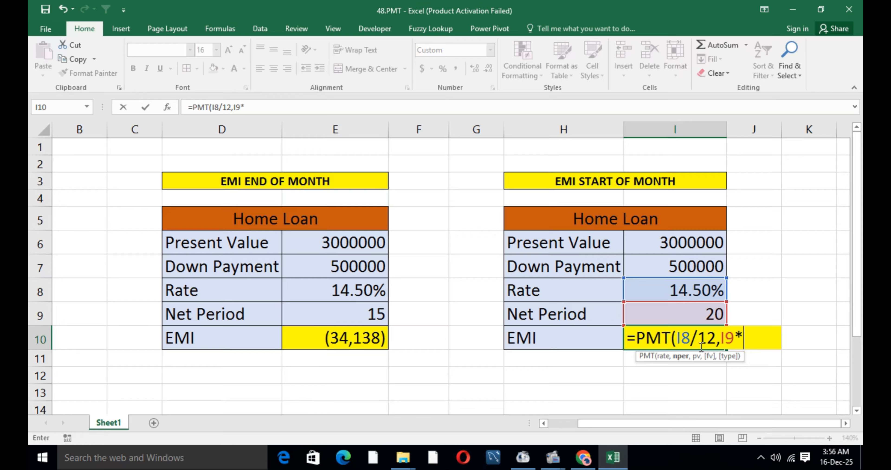
text(12,)
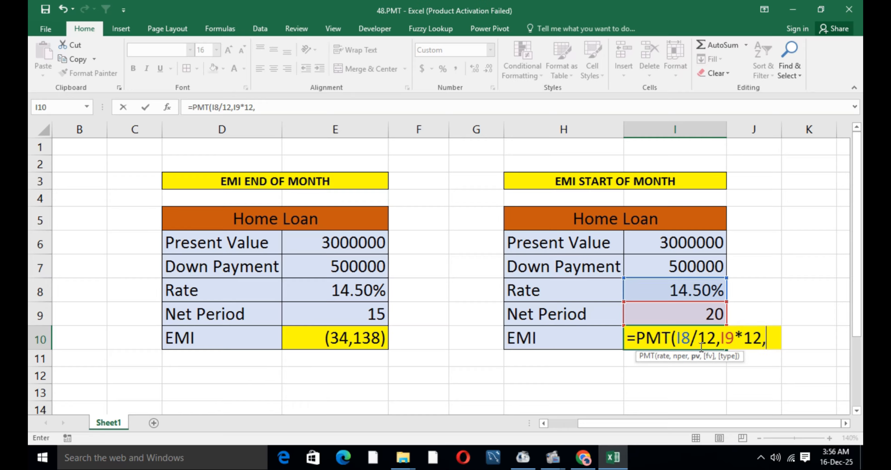
- Complete the I10 formula with present value I6-I7, future value 0 and type 1, and compare it with the end-of-month EMI
click(700, 238)
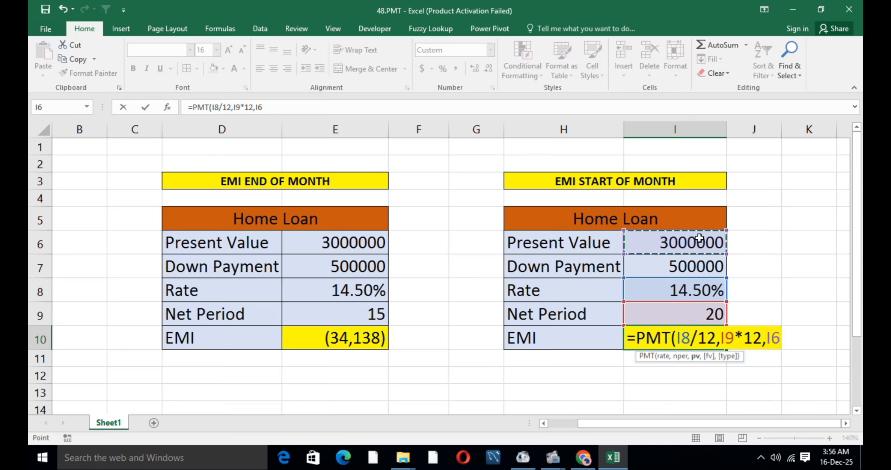
text(-)
click(681, 265)
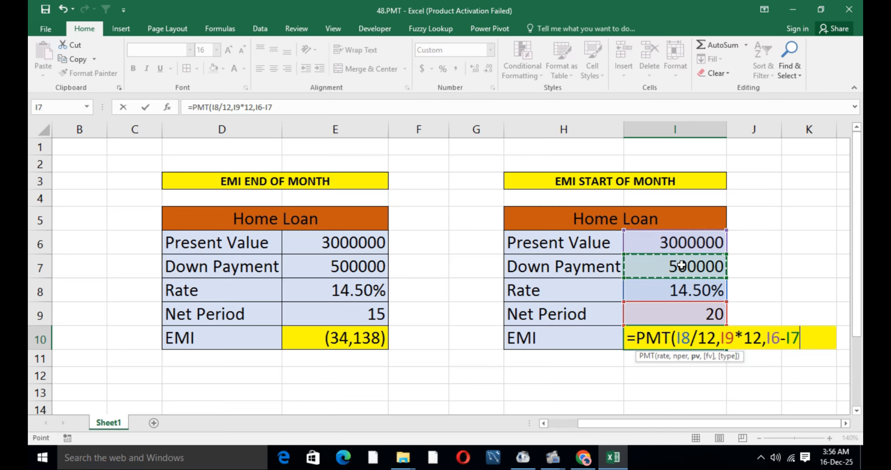
text(,)
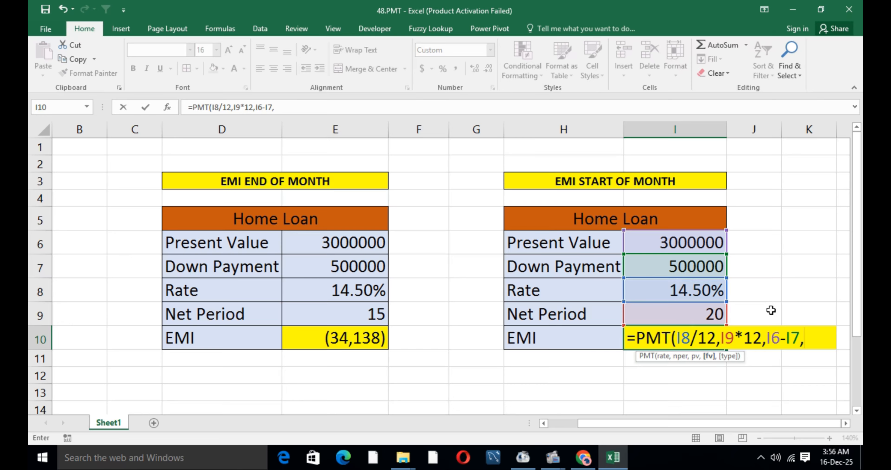
text(0,)
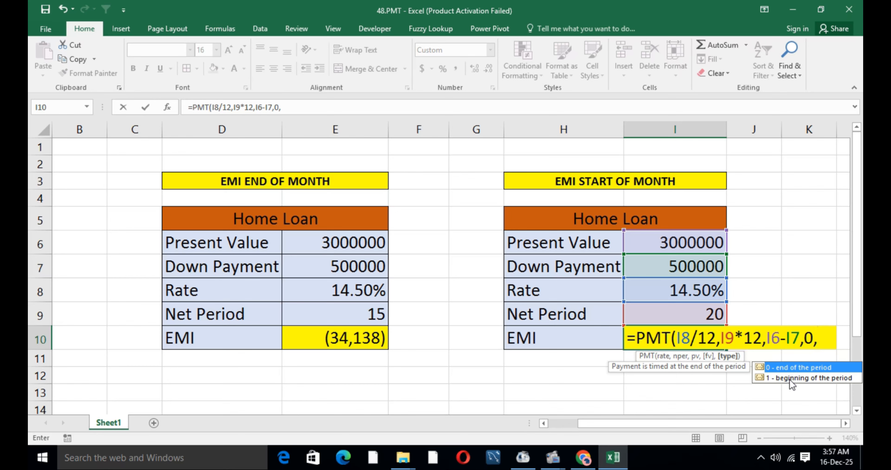
text(18)
text())
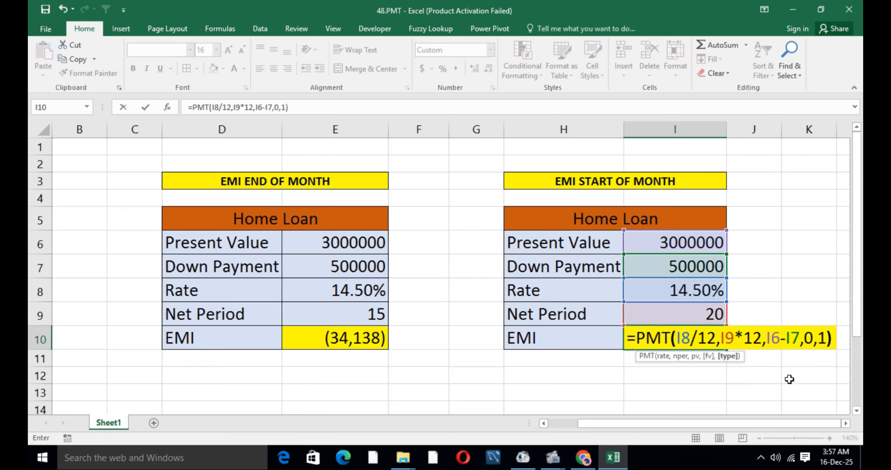
key(Return)
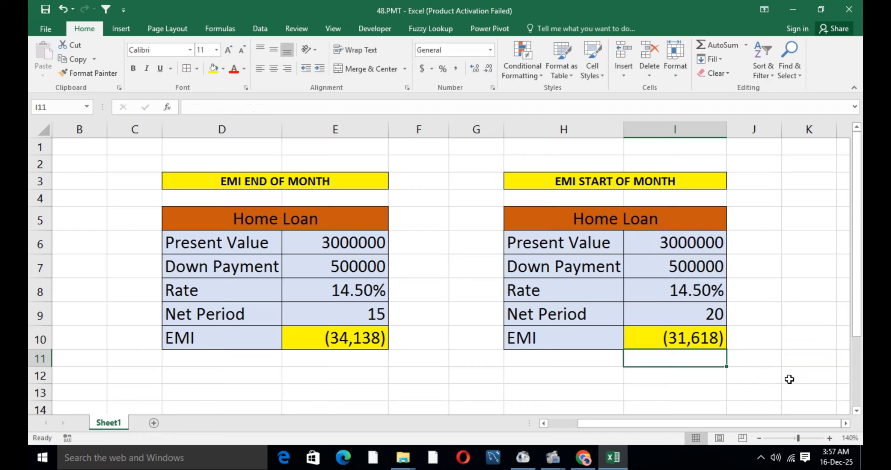
click(678, 341)
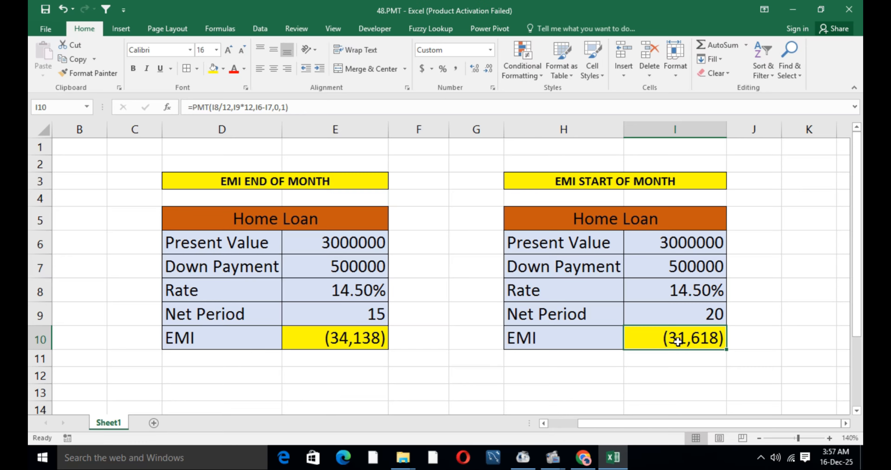
click(312, 340)
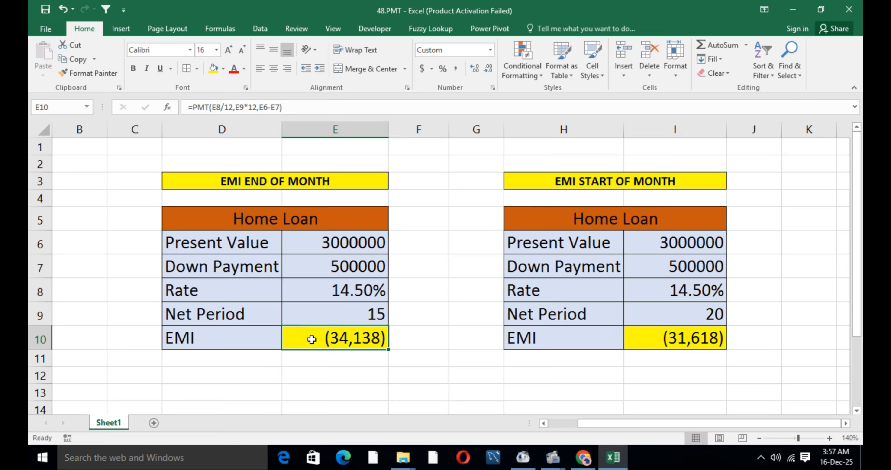
click(683, 340)
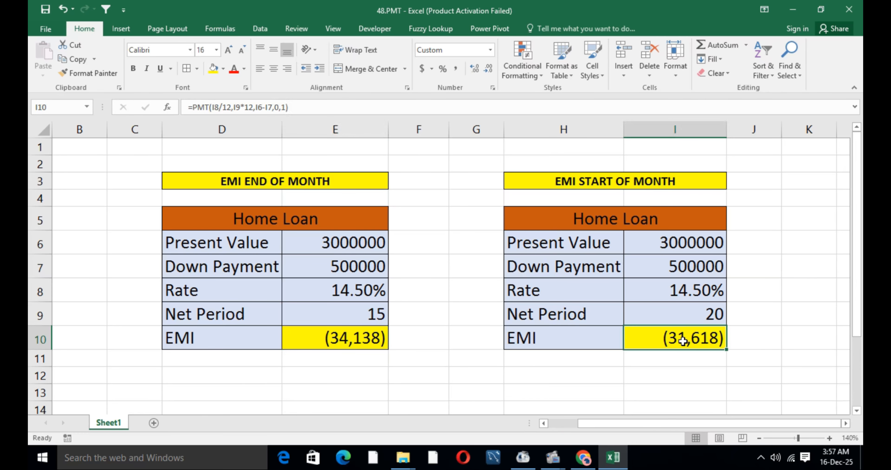
- Set the Net Period of the start-of-month loan in I9 to 15 and compare both EMI cells
click(704, 318)
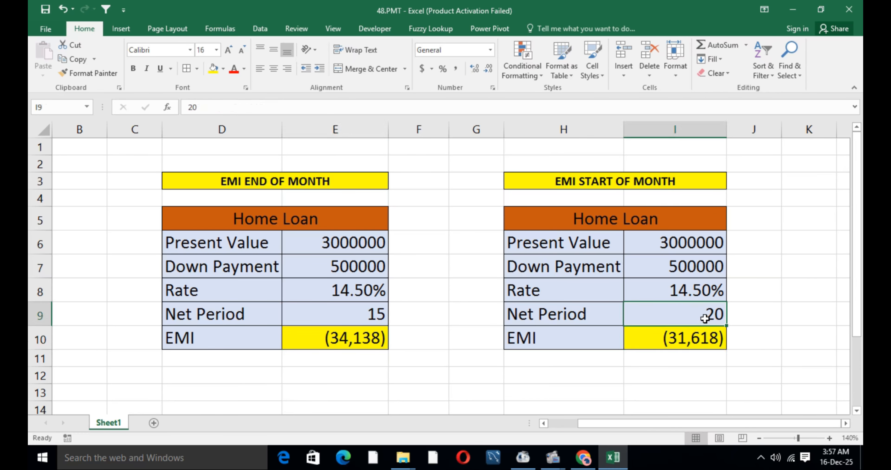
text(15)
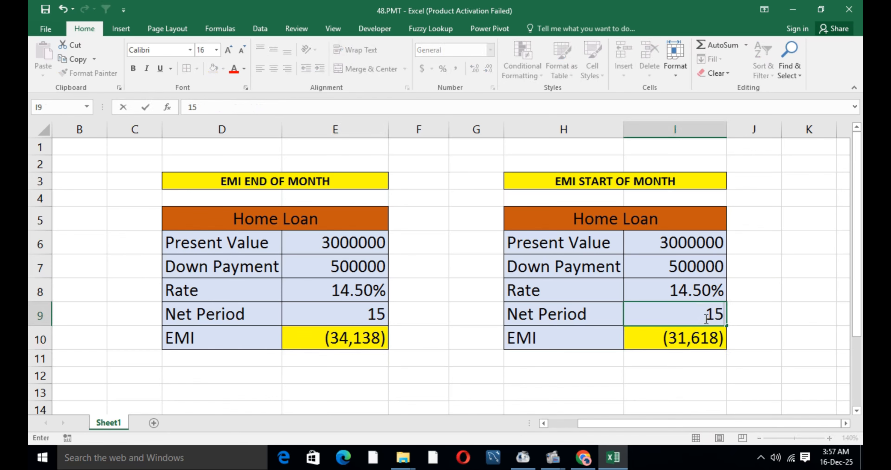
click(677, 342)
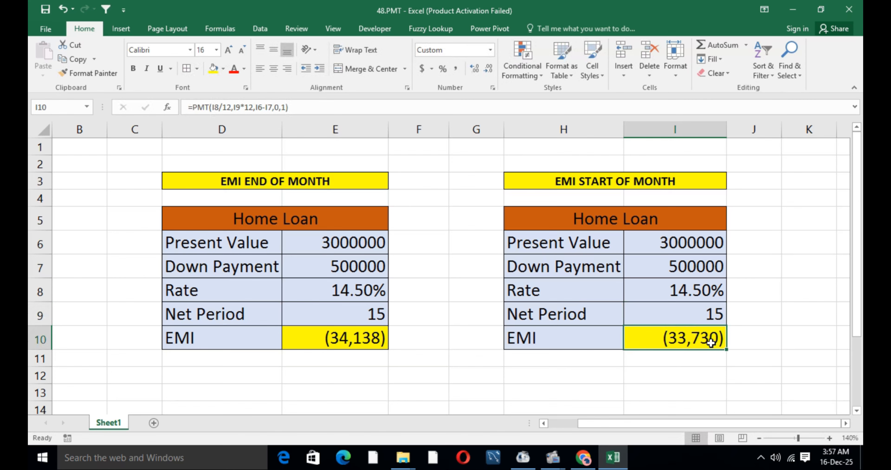
click(351, 338)
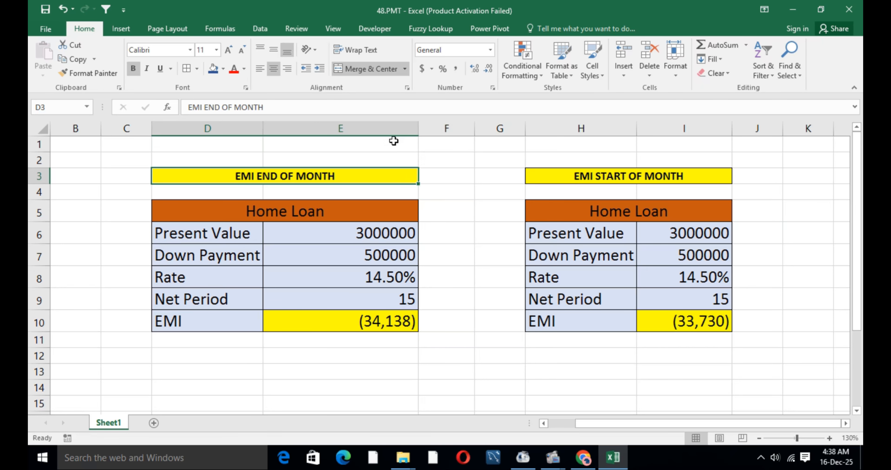
- Merge and center D1:I1 above both loan tables and enter the title PMT
click(383, 143)
drag(196, 145, 670, 146)
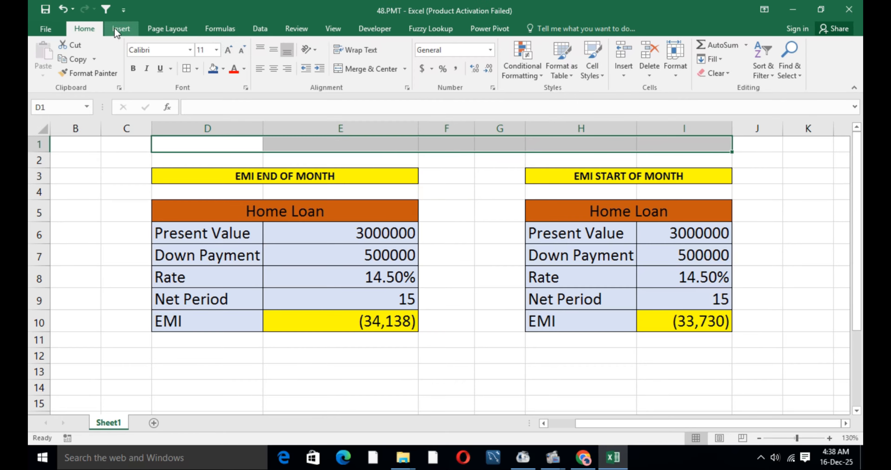
click(368, 70)
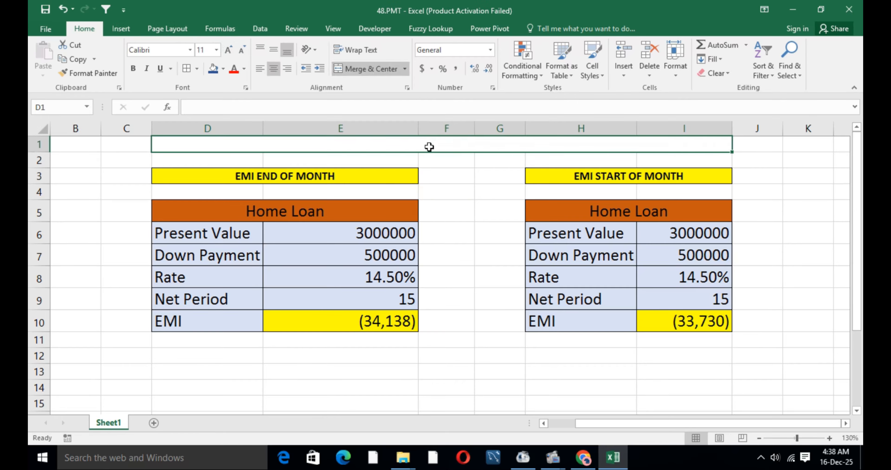
text(PMT)
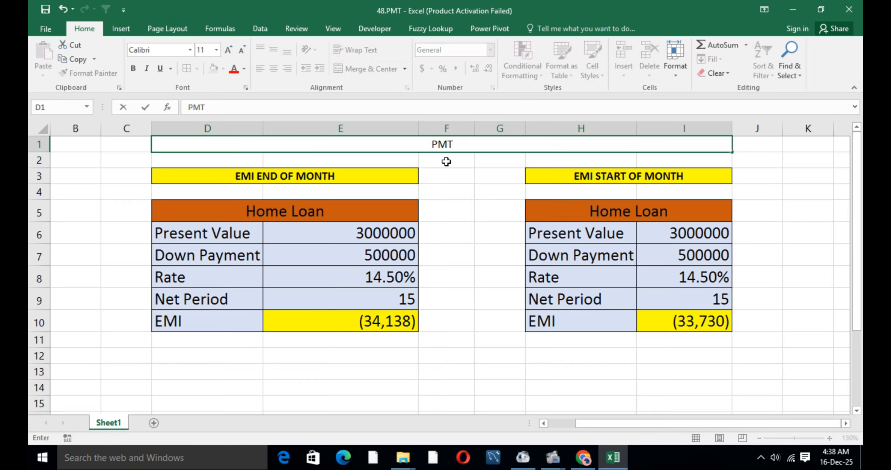
click(428, 169)
- Fill the merged PMT title cell with dark blue
click(372, 143)
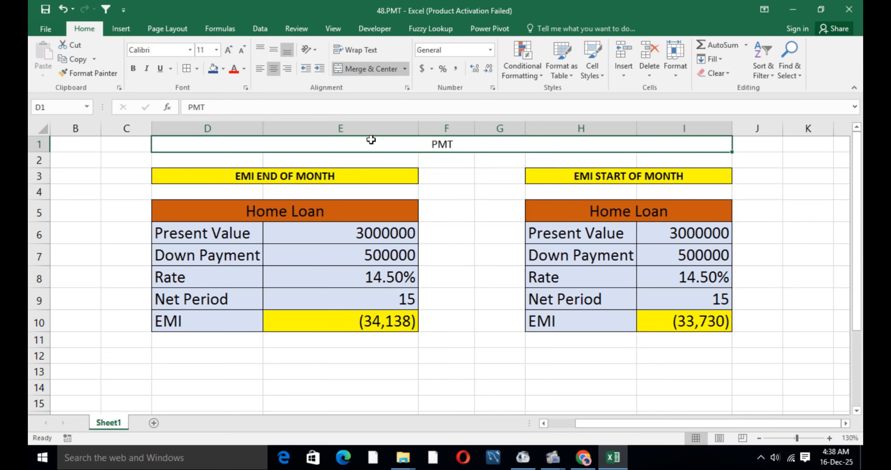
click(216, 70)
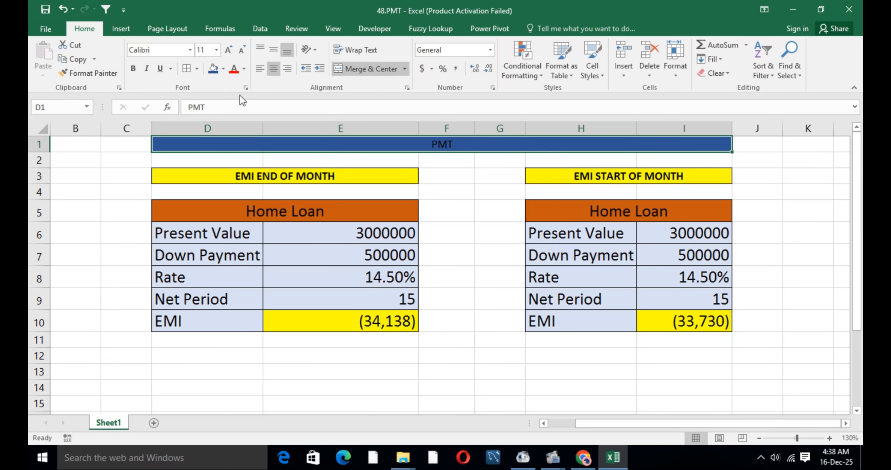
- Make the PMT title bold and copy the merged title cell to D12 below the loan tables
click(134, 68)
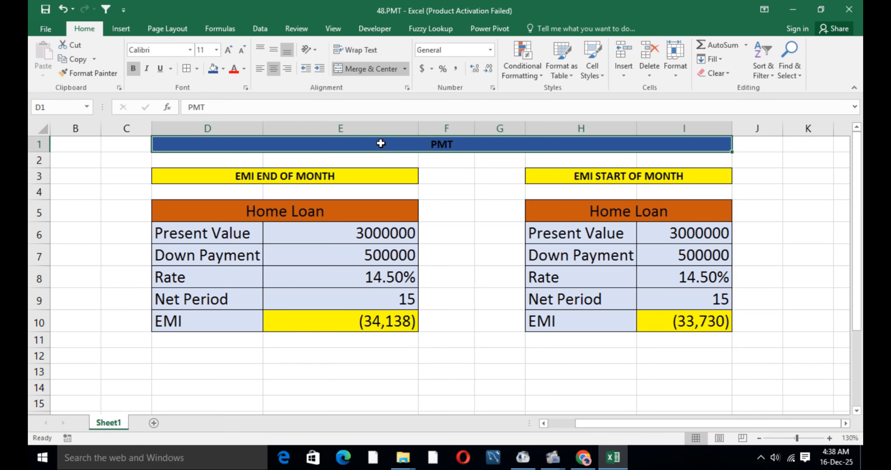
key(ctrl+c)
click(292, 356)
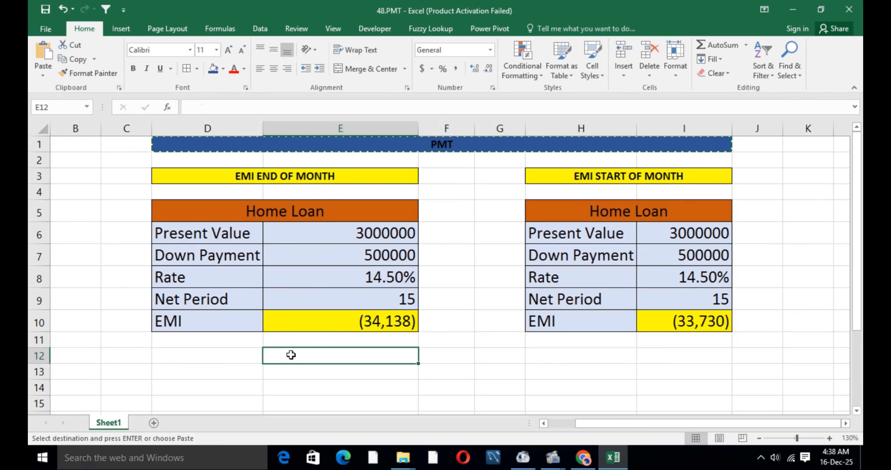
click(222, 354)
key(ctrl+v)
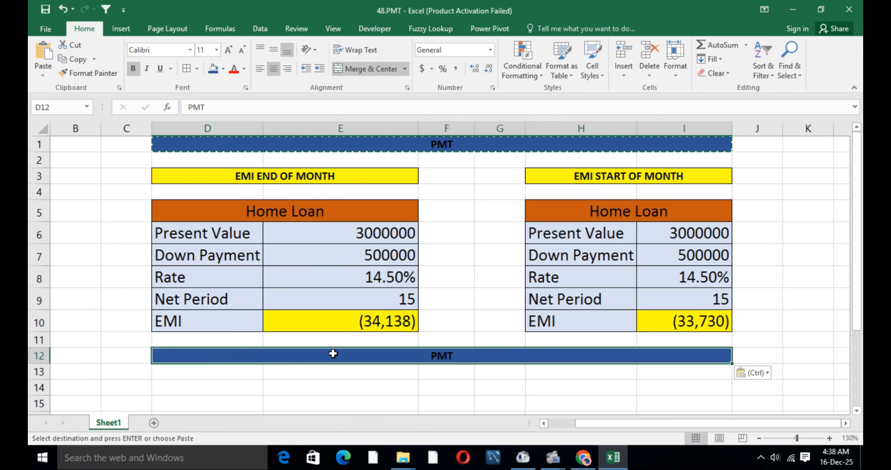
- Fill the copied title bar in row 12 with the standard orange and change its text to GOAL SEEK
click(223, 68)
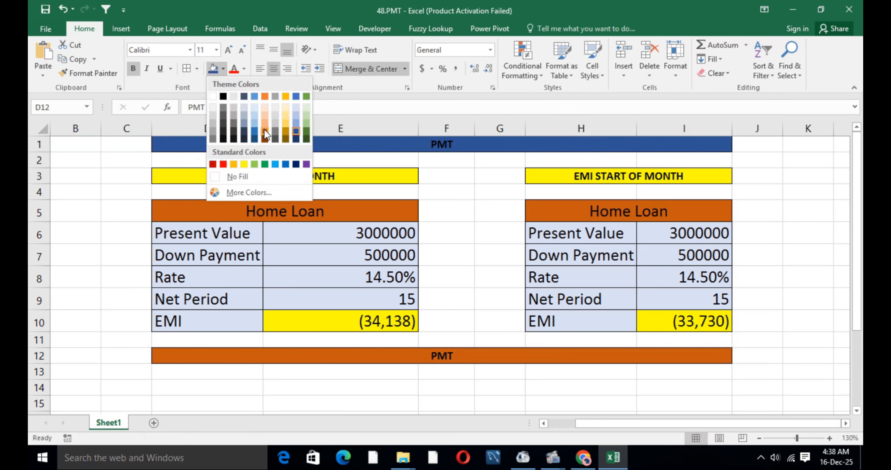
click(233, 164)
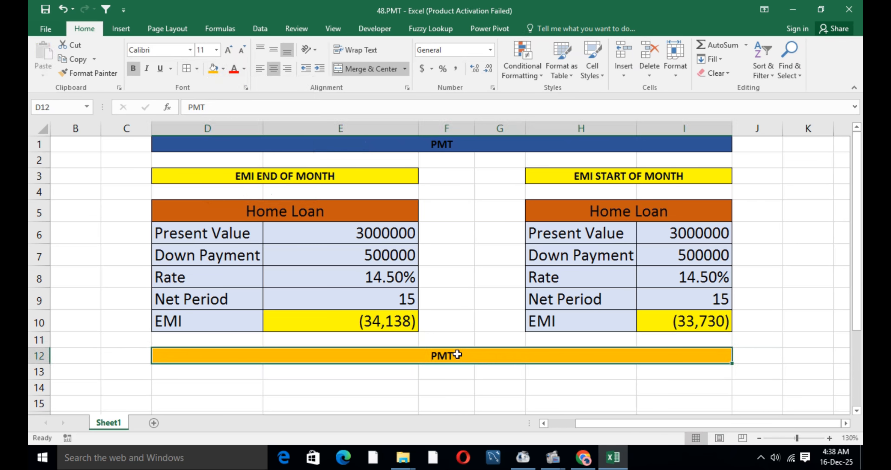
text(GO)
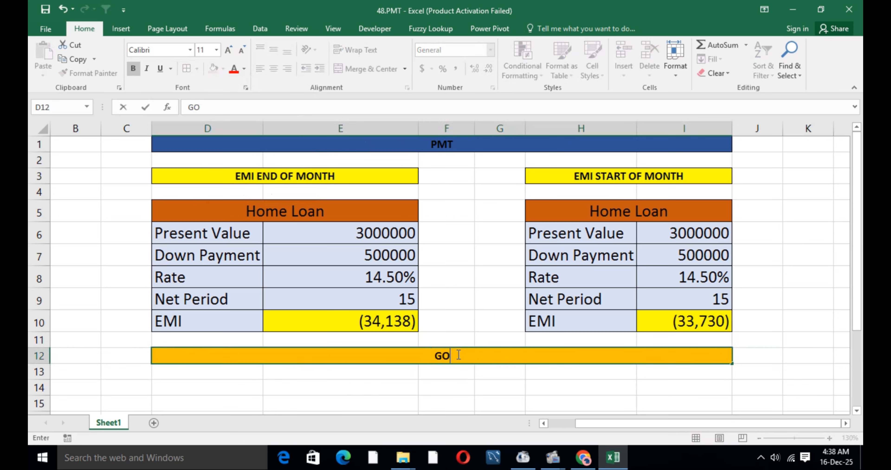
text(AL SEEK)
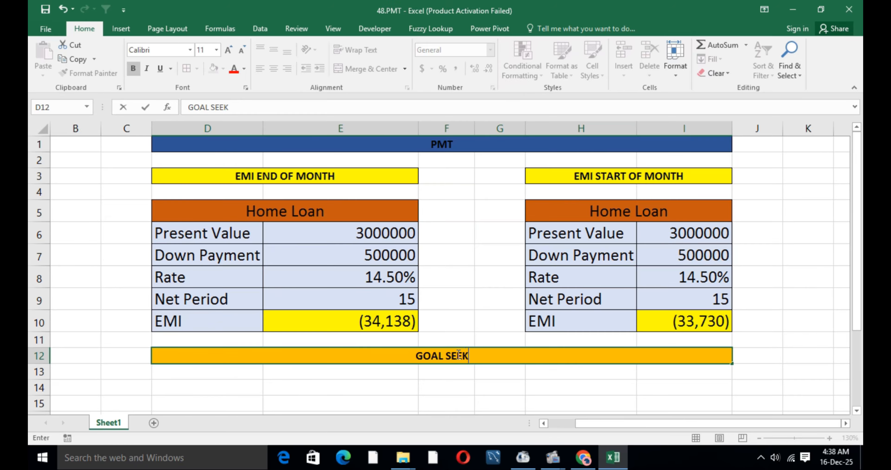
click(485, 384)
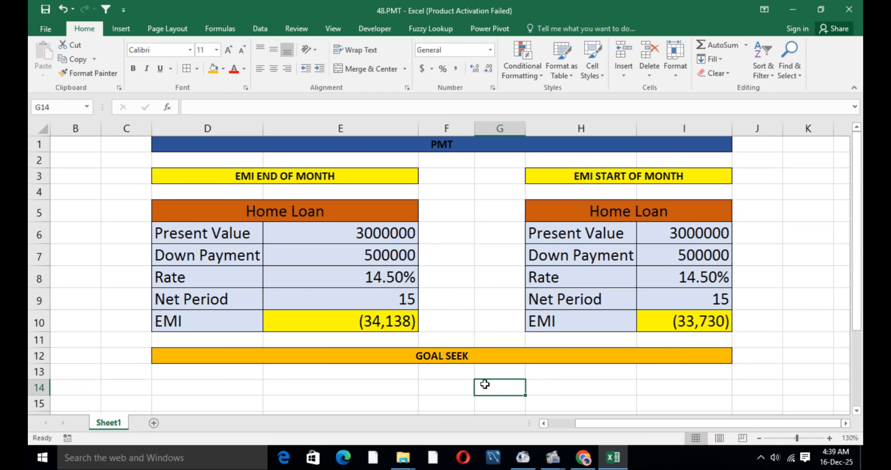
- Copy both Home Loan tables in D5:I10 and paste them below the GOAL SEEK title, starting at D14
drag(206, 208, 628, 318)
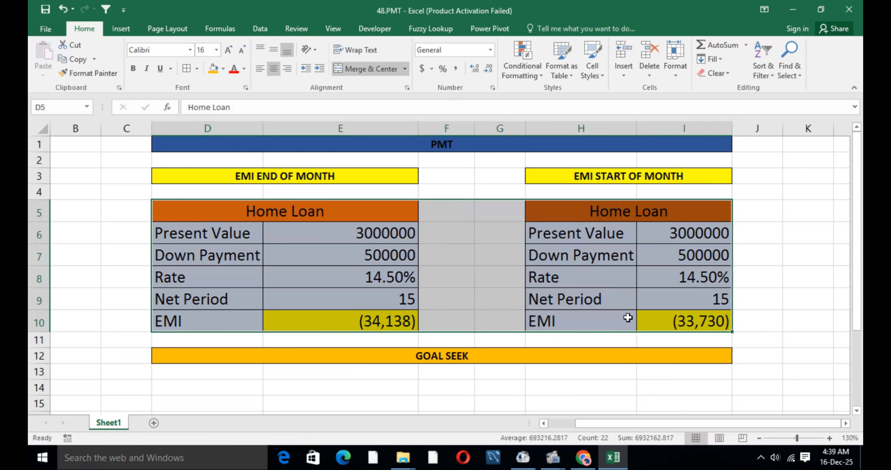
key(ctrl+c)
scroll(628, 317, down, 2)
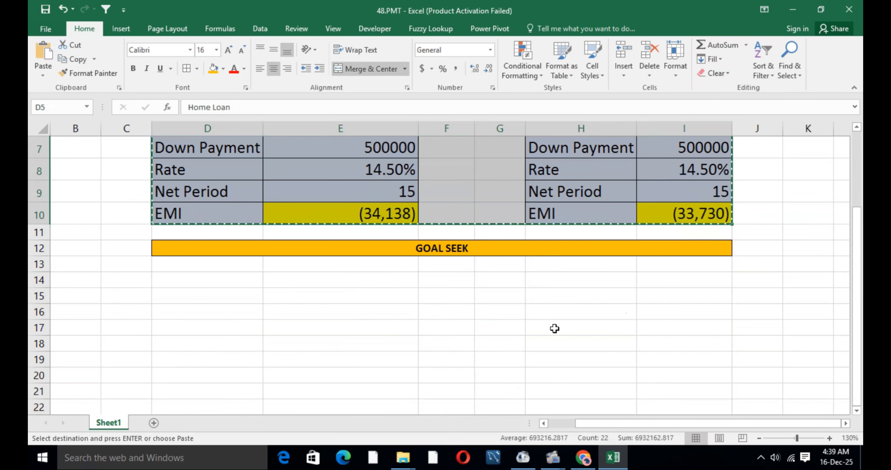
click(222, 279)
key(ctrl+v)
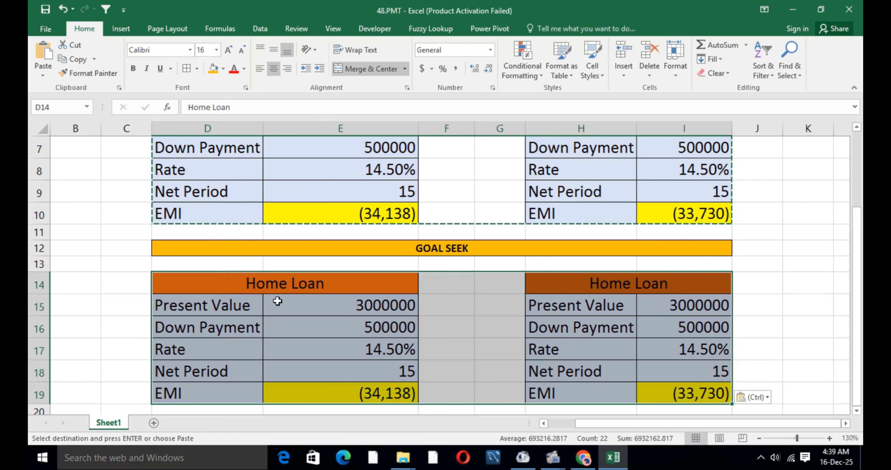
click(408, 264)
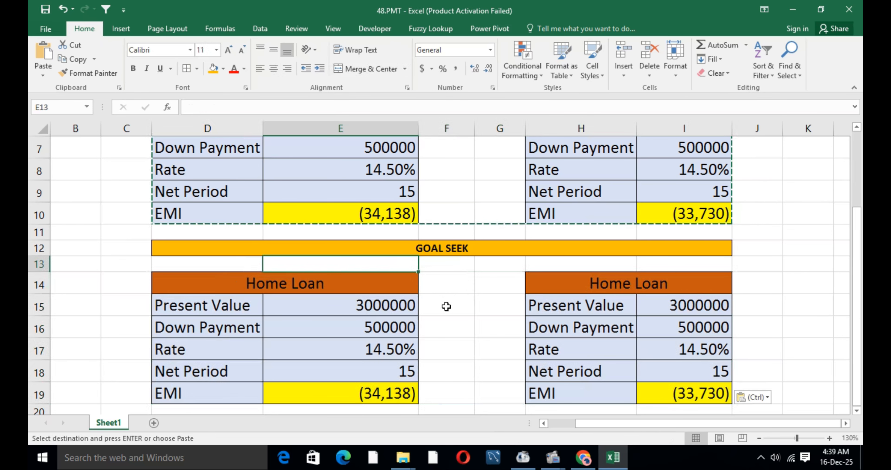
- Open Goal Seek with the copied end-of-month EMI in E19 as the set cell
click(343, 396)
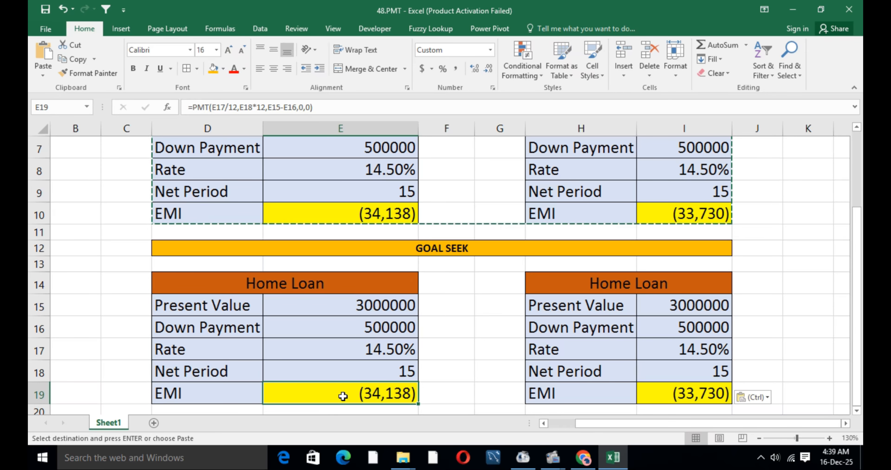
double_click(487, 393)
click(331, 392)
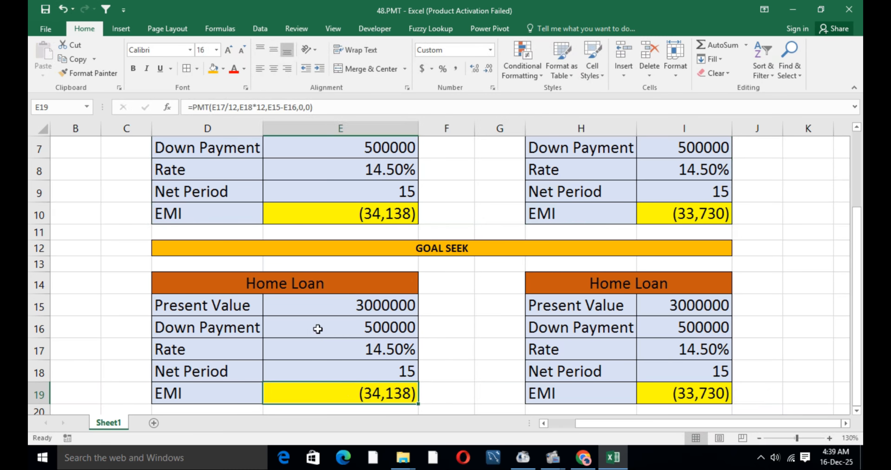
click(260, 28)
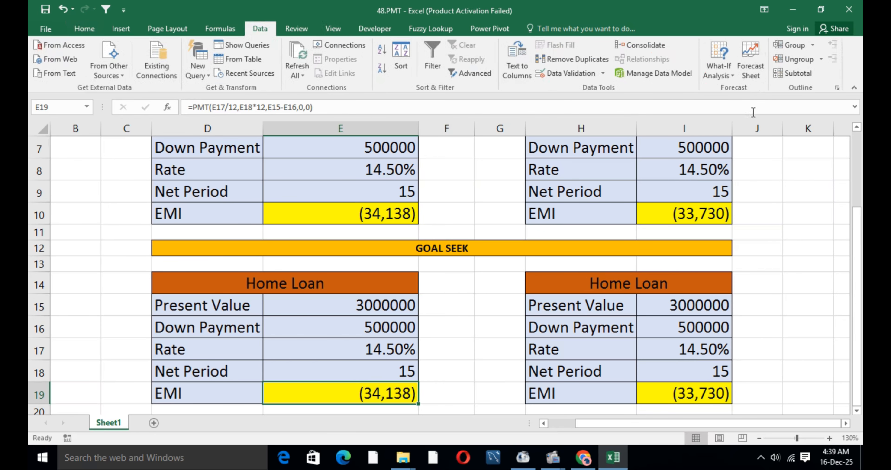
click(732, 76)
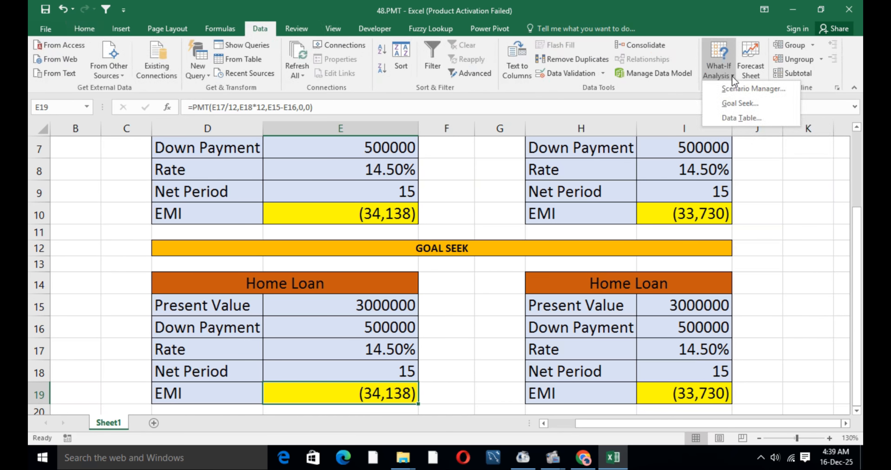
click(743, 102)
click(544, 242)
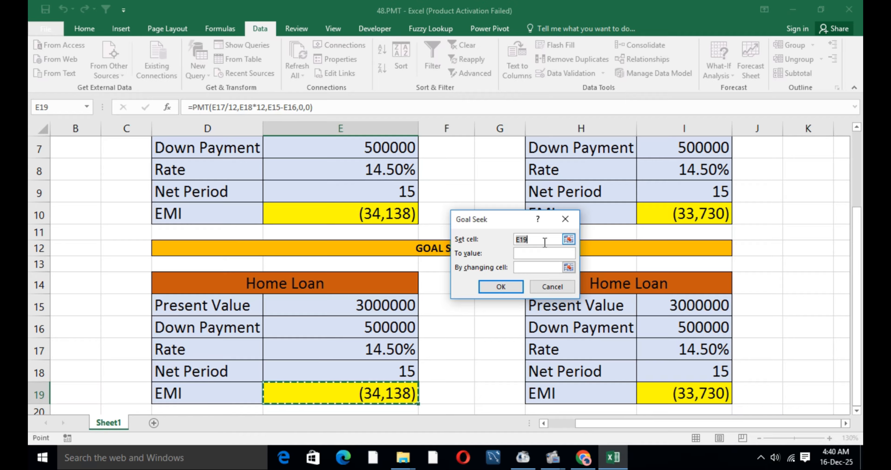
click(545, 242)
- Goal seek E19 to the value (30000) by changing the down payment in E16, and keep the solution
click(537, 256)
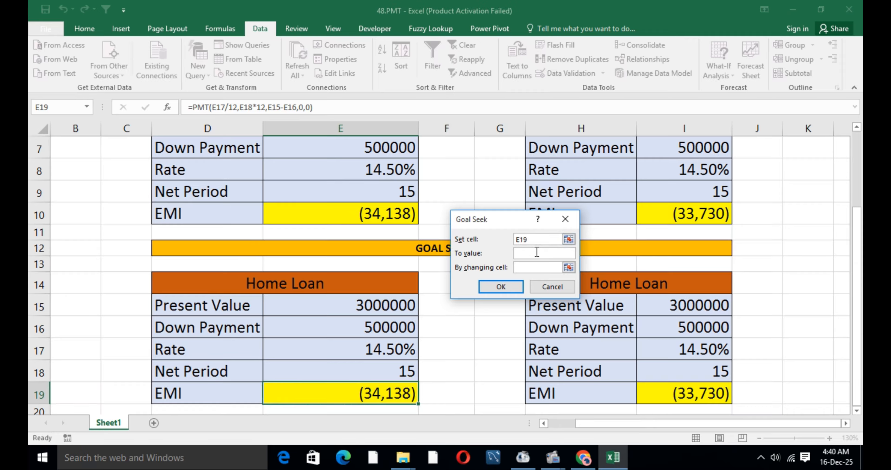
text((30000))
click(531, 268)
click(531, 268)
click(340, 325)
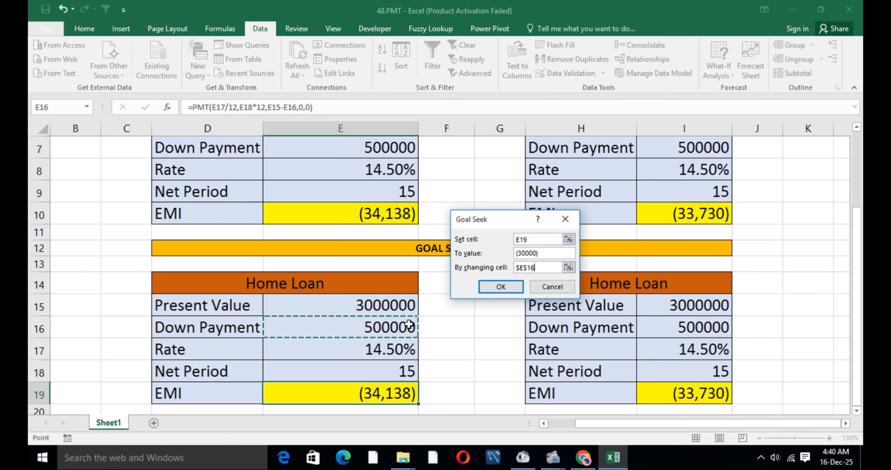
click(489, 290)
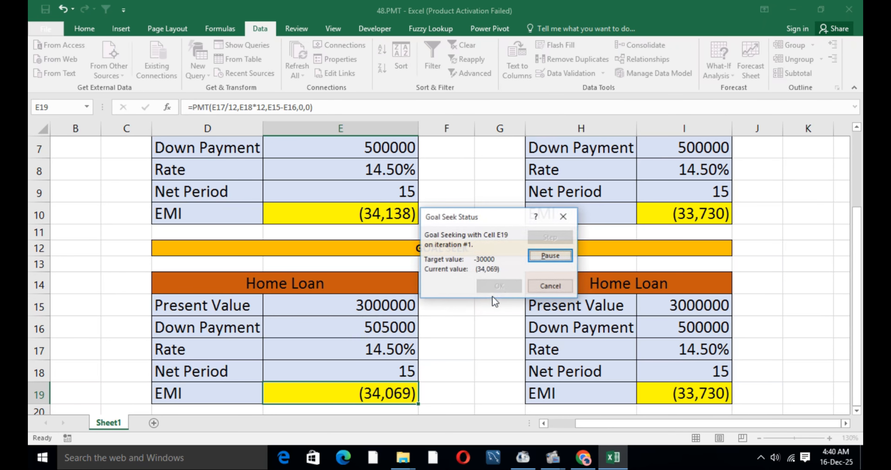
click(508, 287)
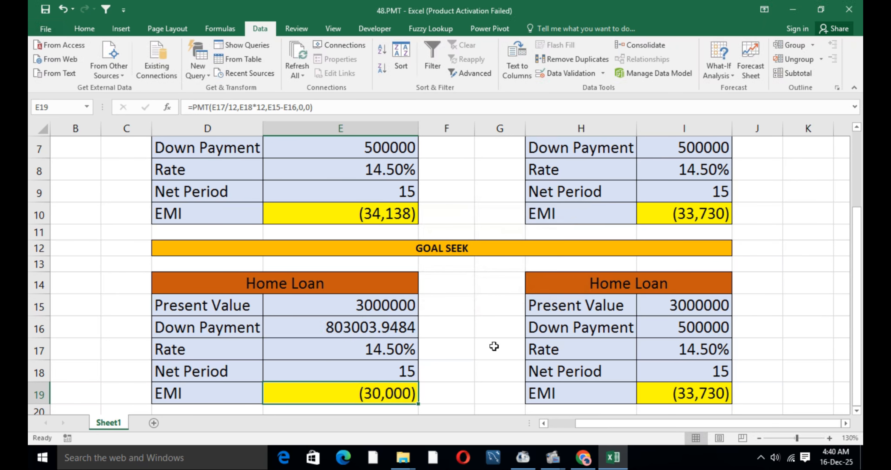
- Reduce the down payment in E16 to no decimal places and compare it with the present value in E15
click(337, 324)
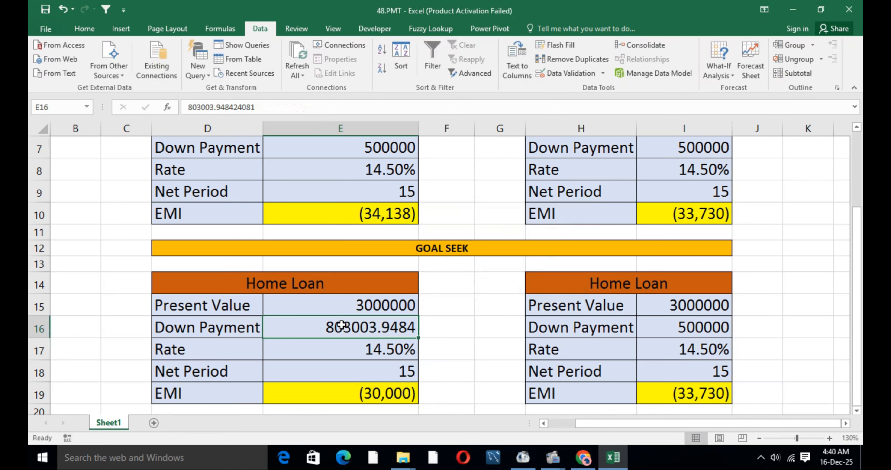
click(85, 29)
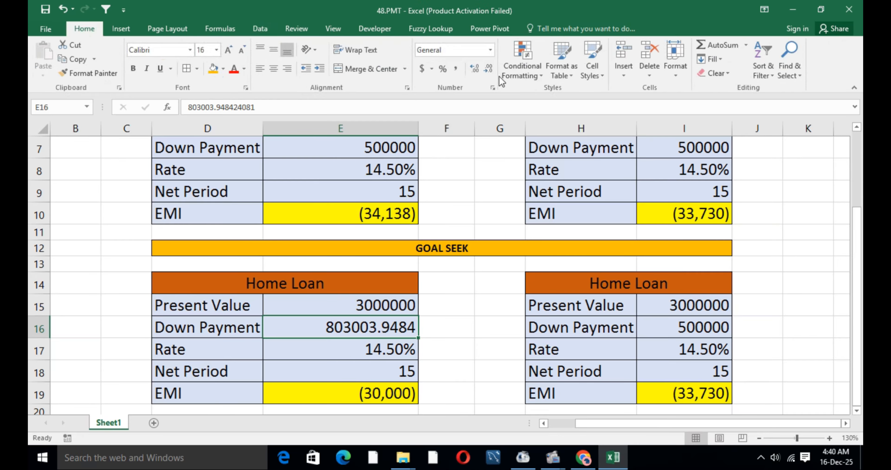
click(486, 67)
click(487, 67)
click(487, 67)
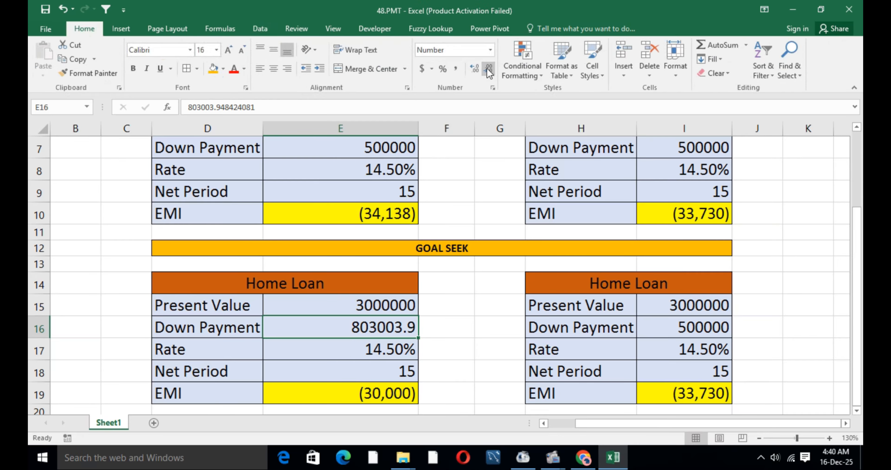
click(487, 67)
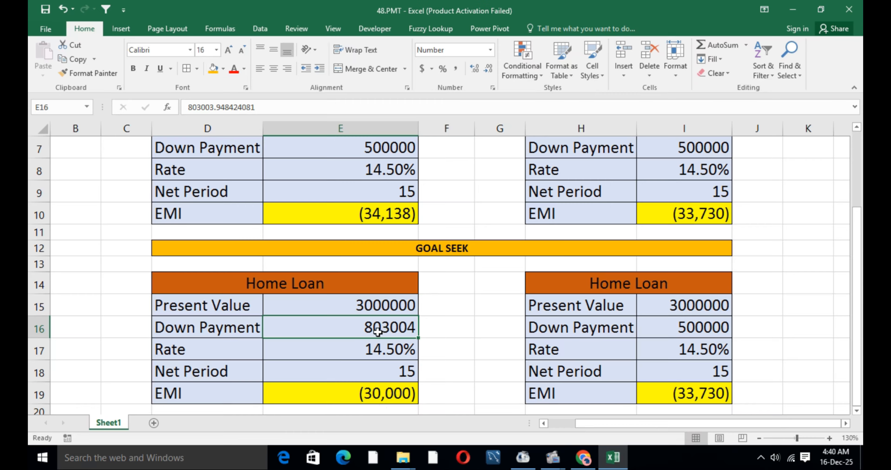
click(381, 307)
click(369, 330)
- Goal seek the start-of-month EMI in I19 to (30000) by changing the down payment in I16, and keep the solution
click(694, 399)
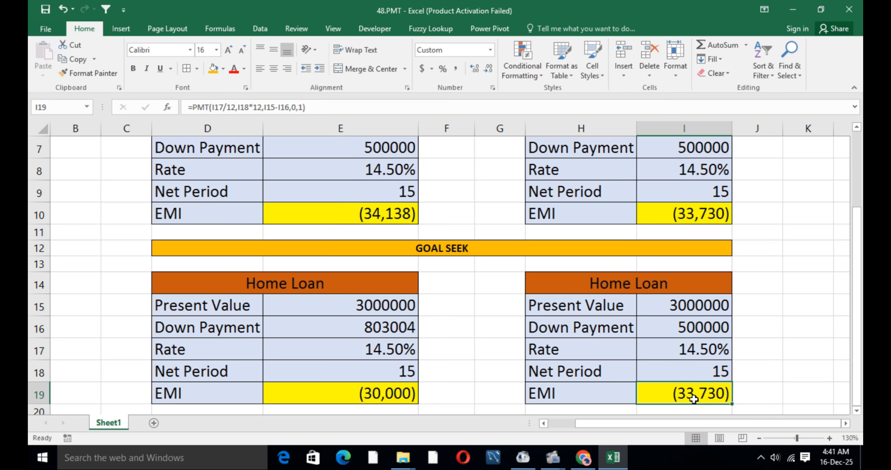
click(259, 27)
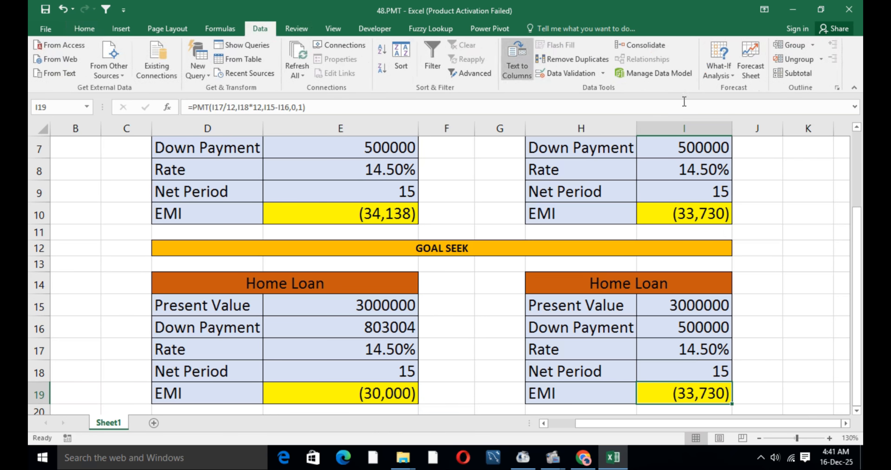
click(732, 73)
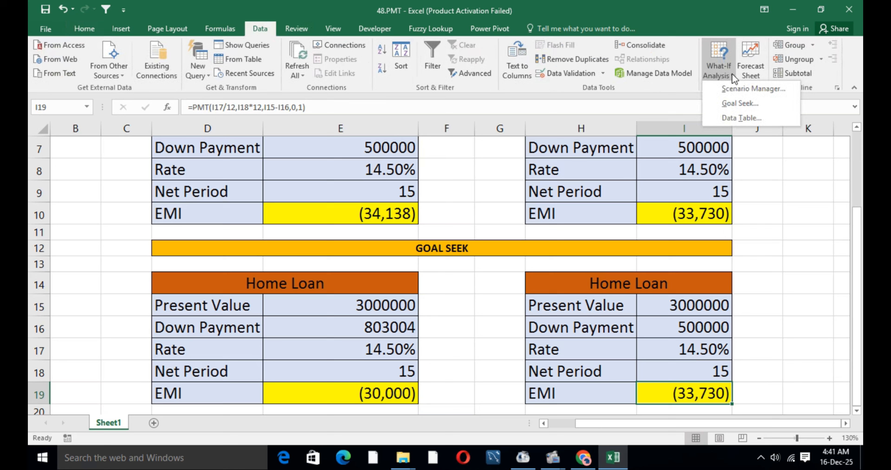
click(738, 98)
click(521, 253)
text((30000)
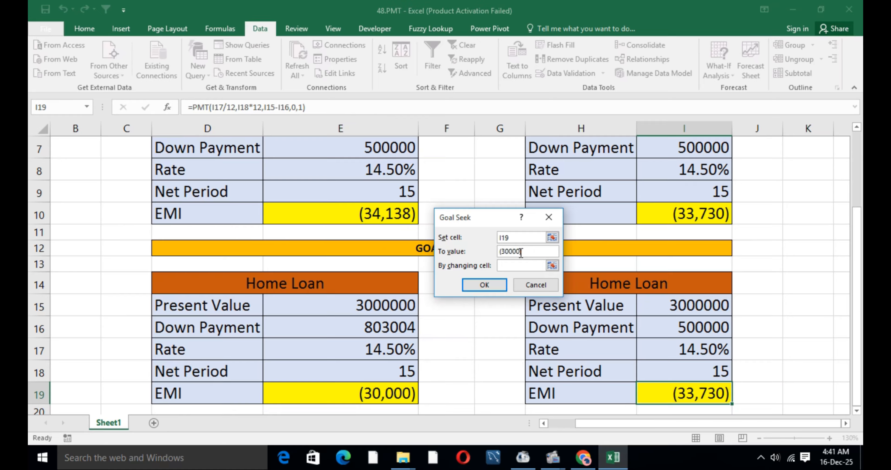
click(520, 265)
click(705, 328)
click(485, 285)
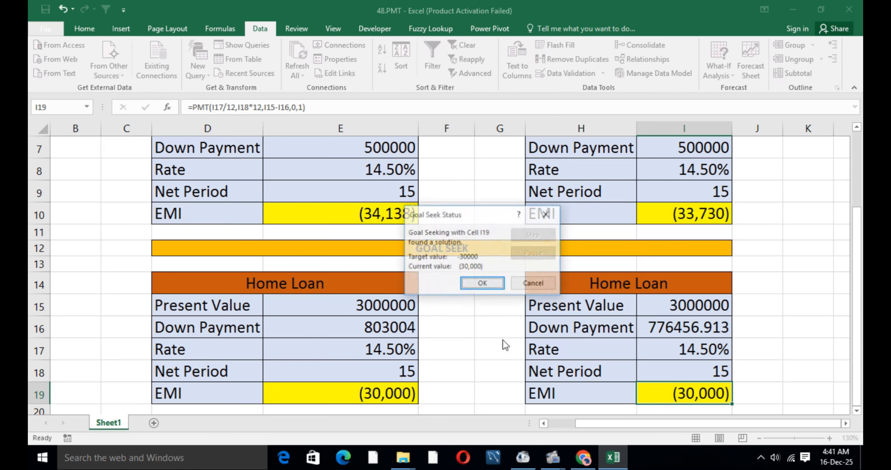
click(483, 284)
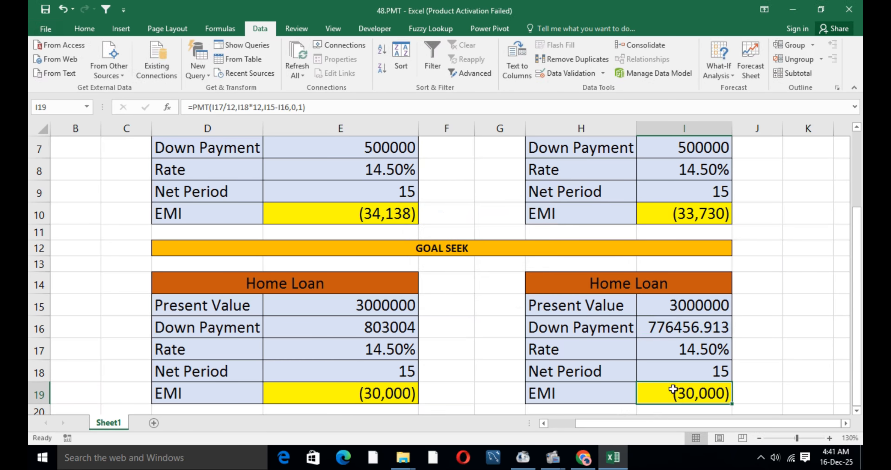
- Reduce the down payment in I16 to no decimal places and review the original and goal-seek loan tables
click(686, 328)
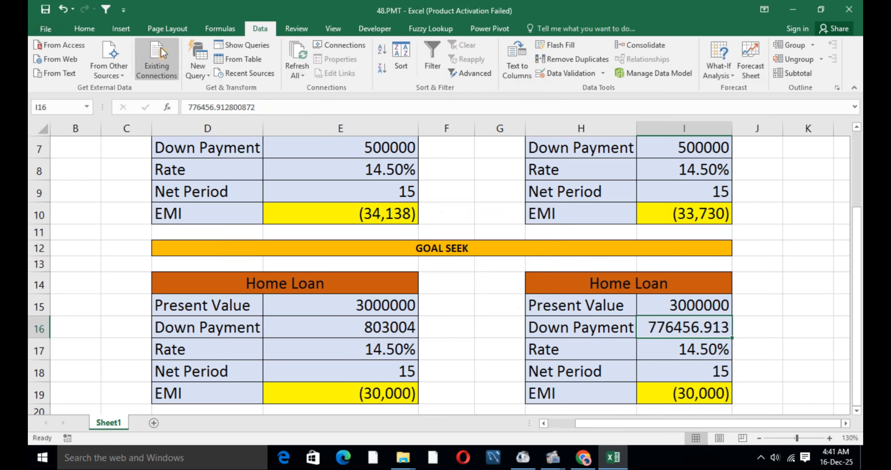
click(93, 27)
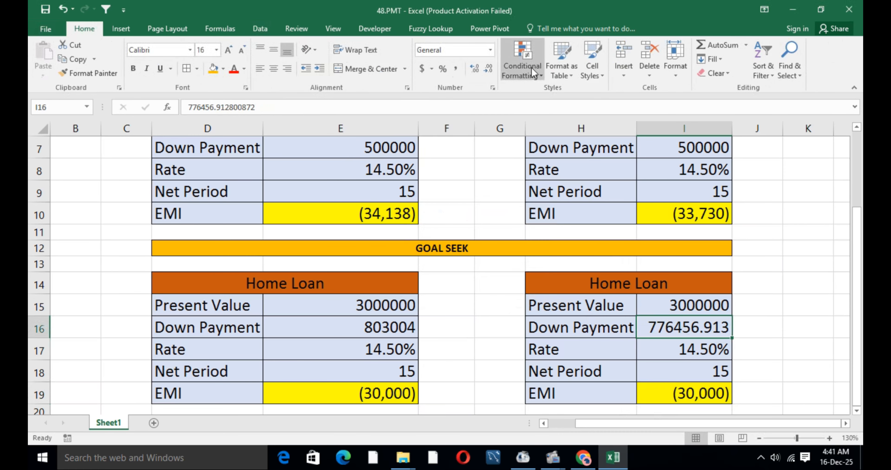
click(488, 68)
click(488, 68)
click(488, 68)
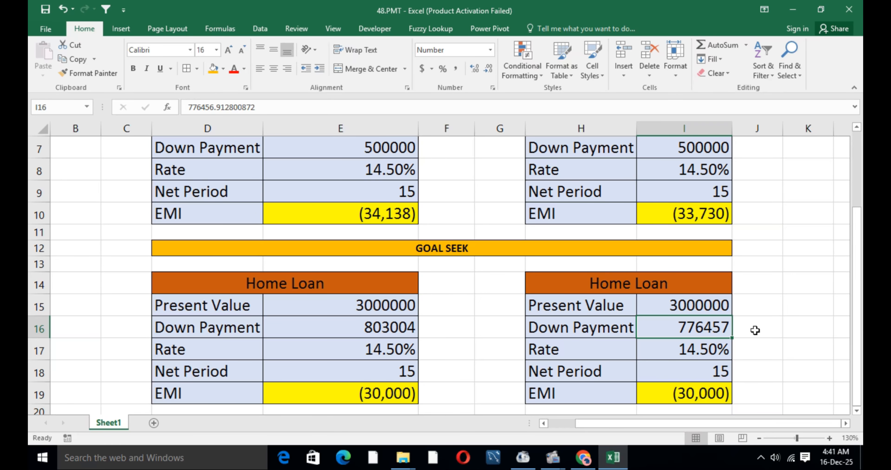
scroll(450, 333, up, 2)
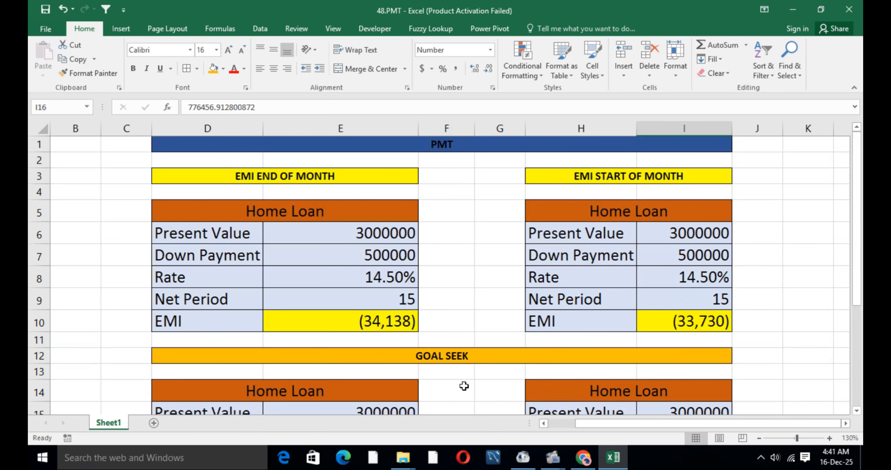
scroll(464, 383, down, 2)
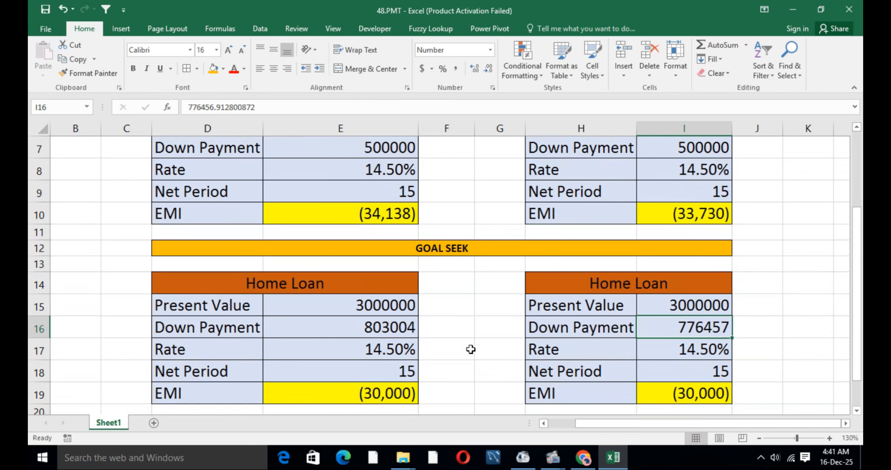